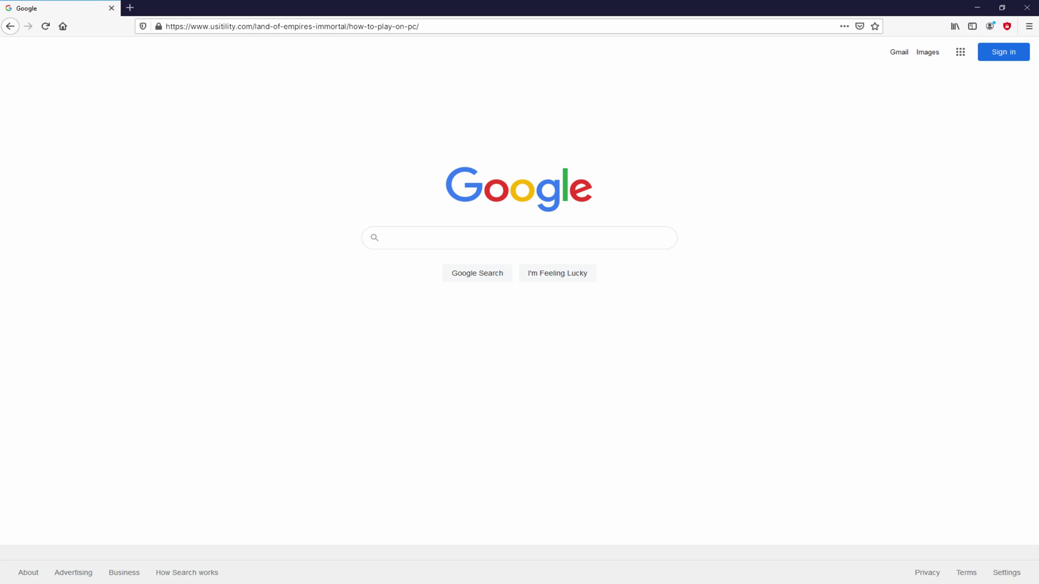
Step: Load the Land of Empires: Immortal game page and download the BlueStacks installer from it
key("Return")
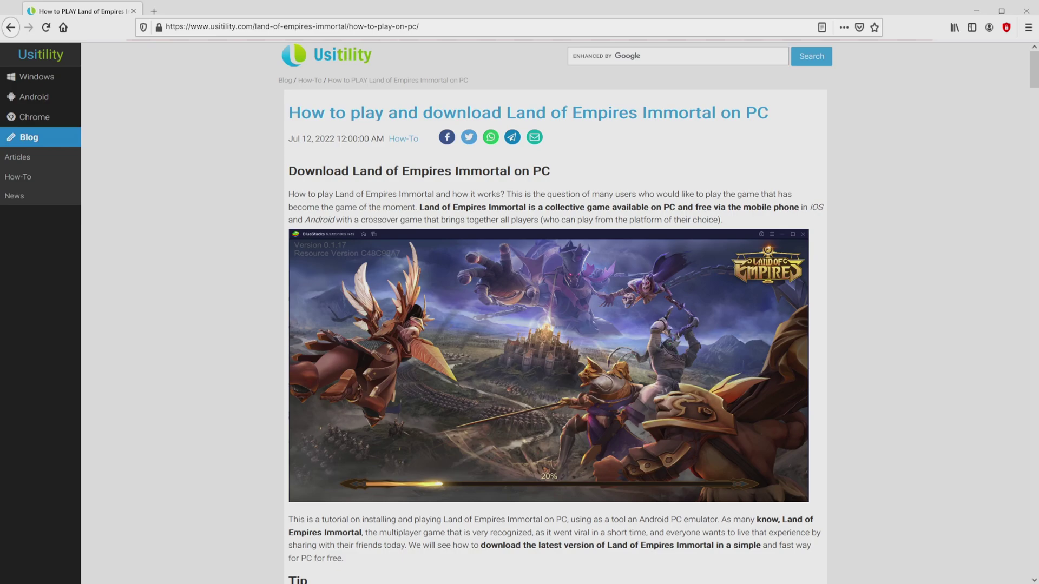
scroll(549, 325, "down", 5)
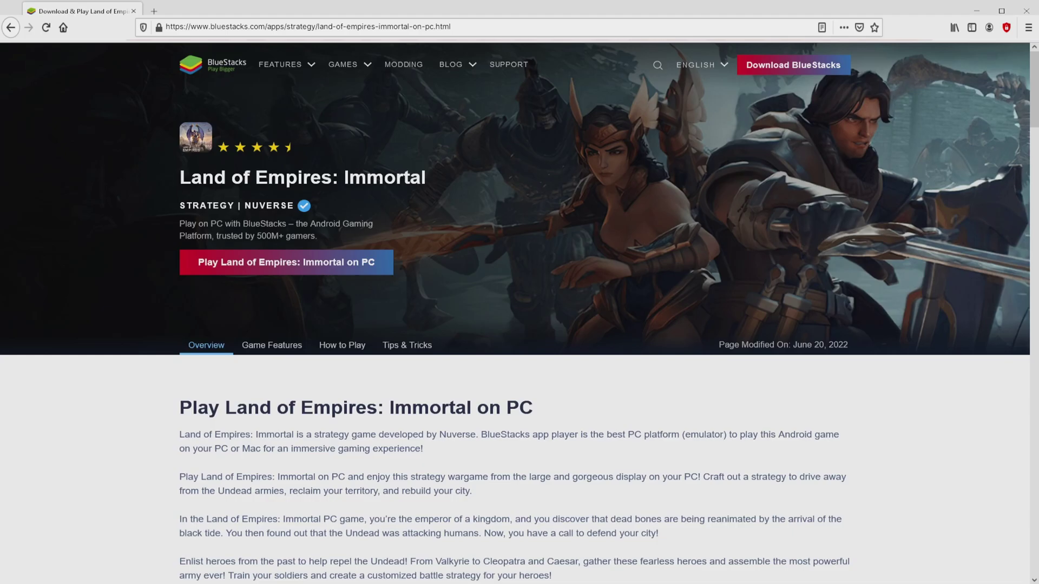
scroll(520, 325, "down", 10)
scroll(519, 325, "down", 10)
scroll(520, 326, "down", 10)
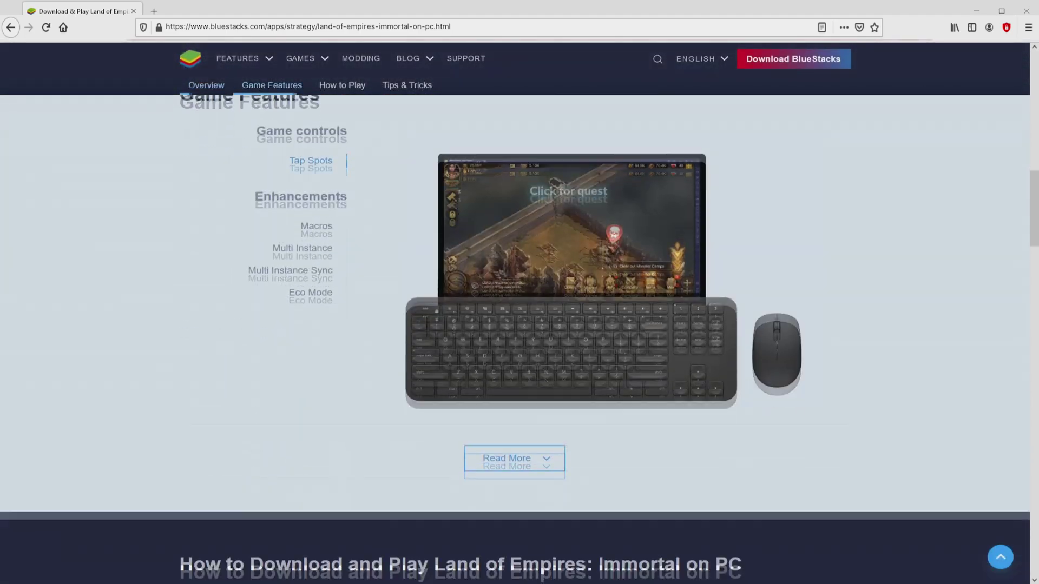
scroll(519, 325, "down", 10)
scroll(519, 325, "up", 8)
scroll(520, 325, "up", 4)
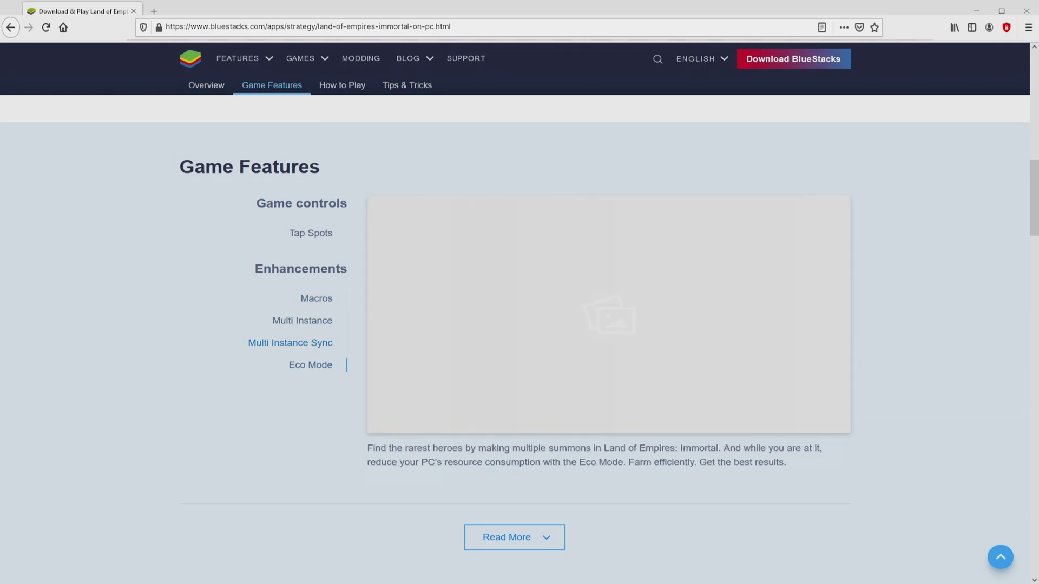
scroll(519, 325, "up", 10)
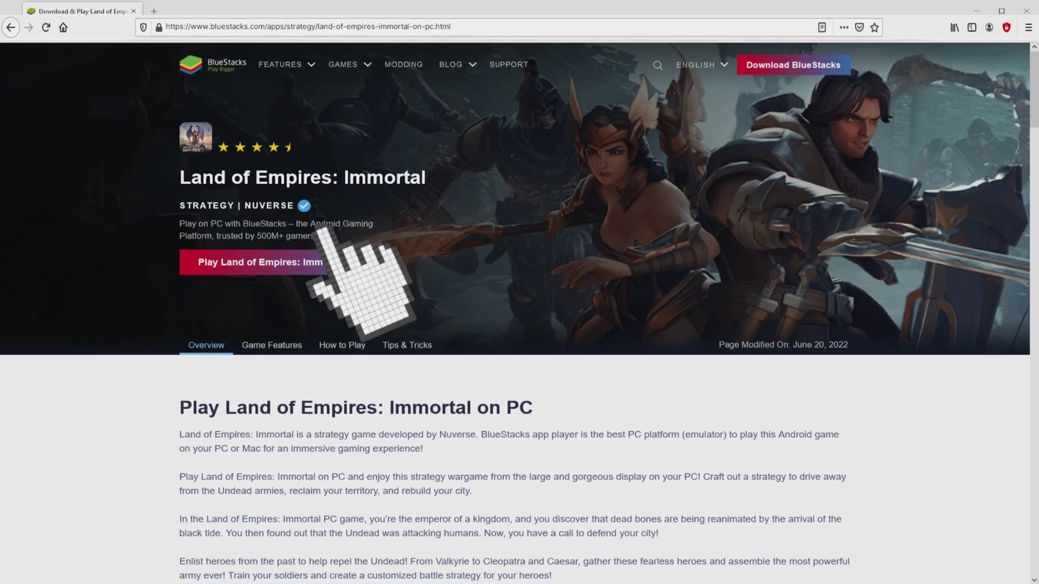
left_click(260, 263)
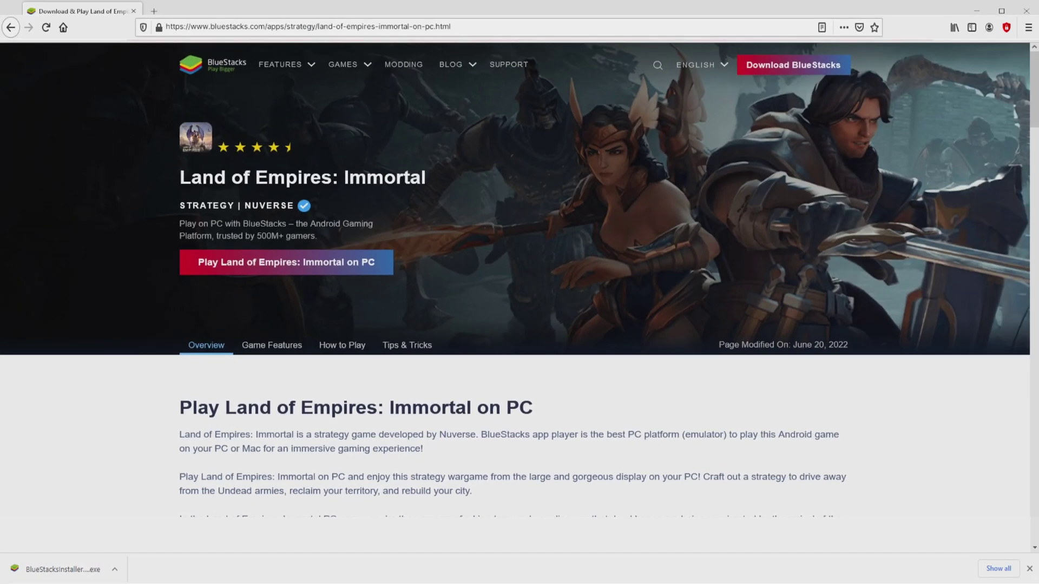
Step: Run the BlueStacks installer, review the data storage path, and start the installation
left_click(64, 568)
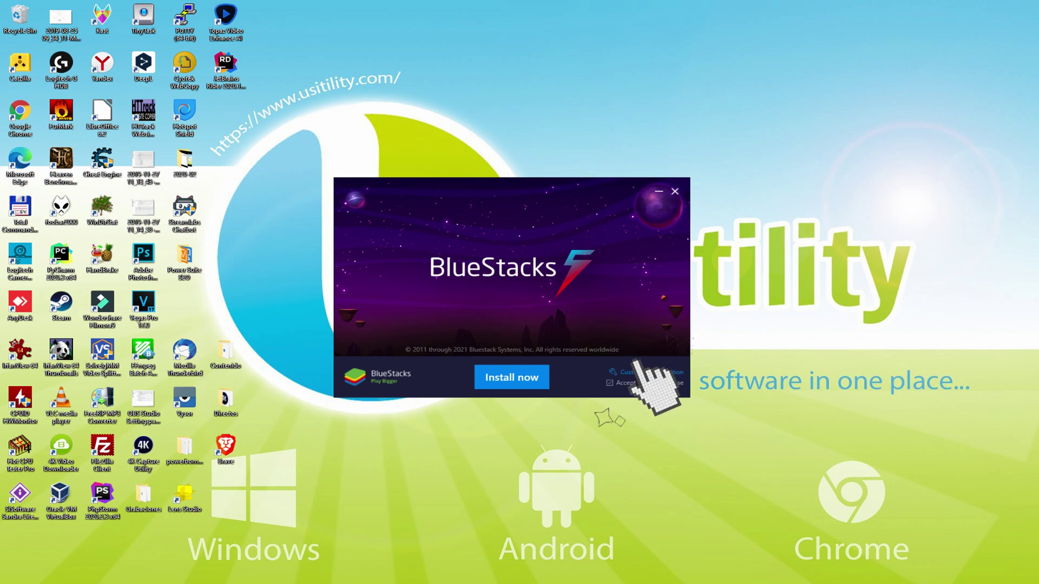
left_click(641, 373)
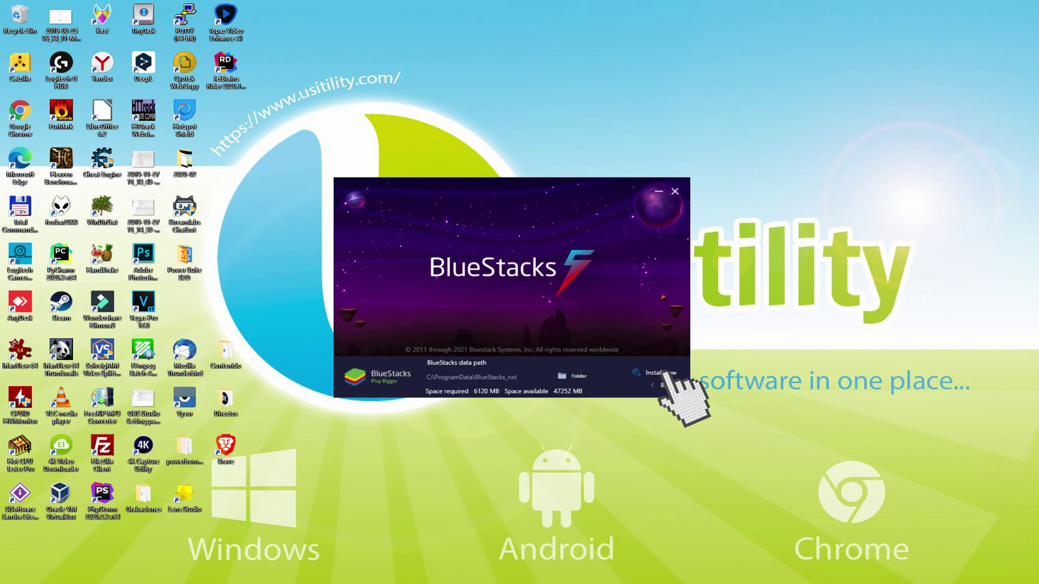
left_click(659, 374)
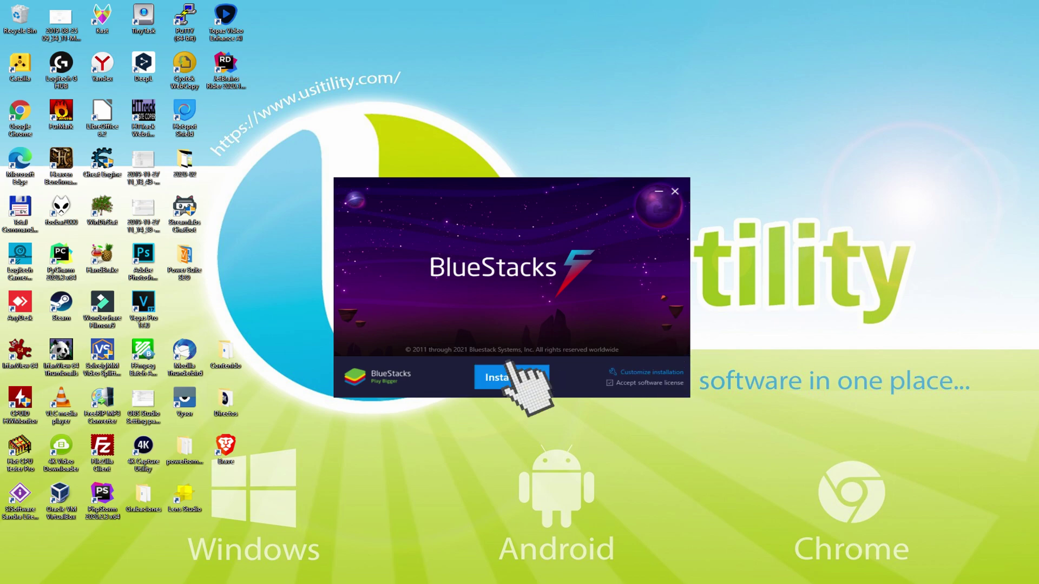
left_click(511, 377)
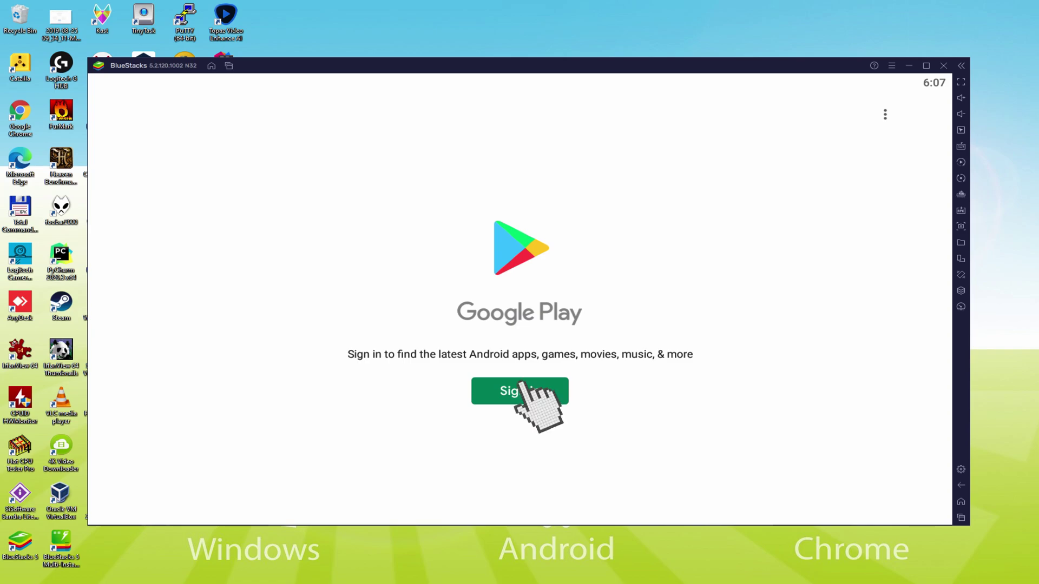
Step: Sign in to Google Play, accept the terms, and turn off Google Drive backup
left_click(519, 391)
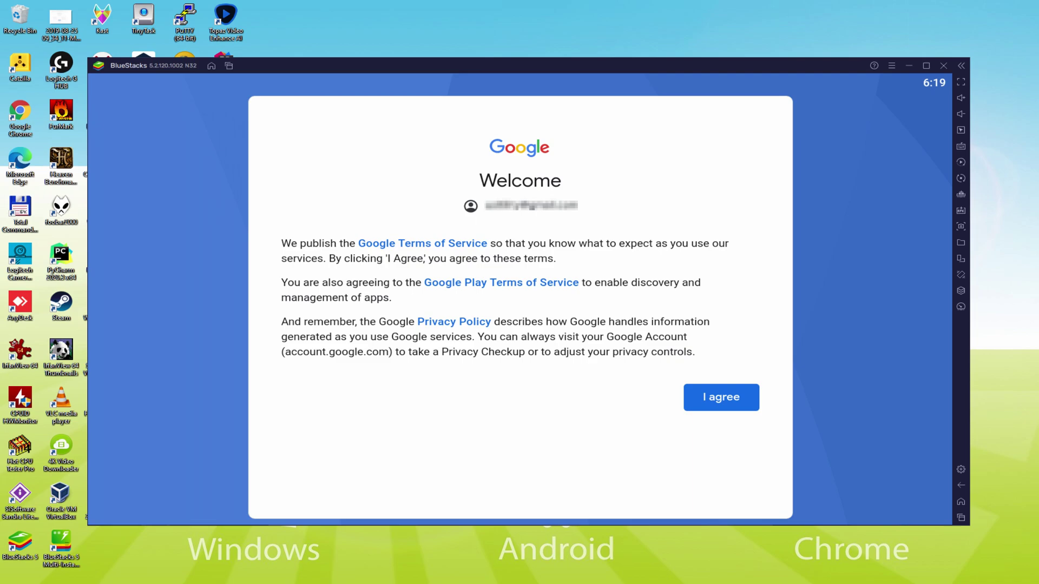
left_click(721, 397)
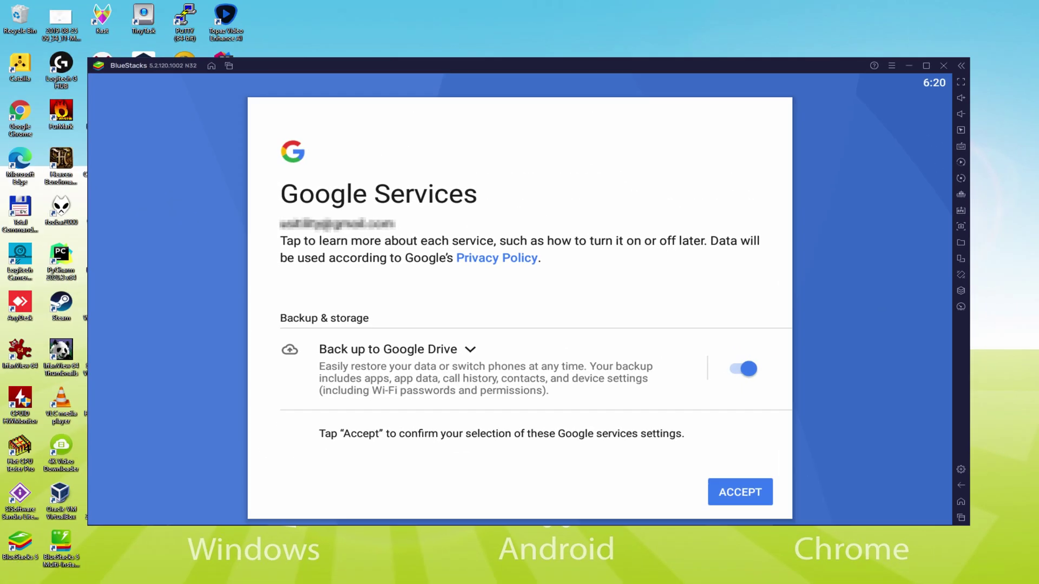
left_click(740, 369)
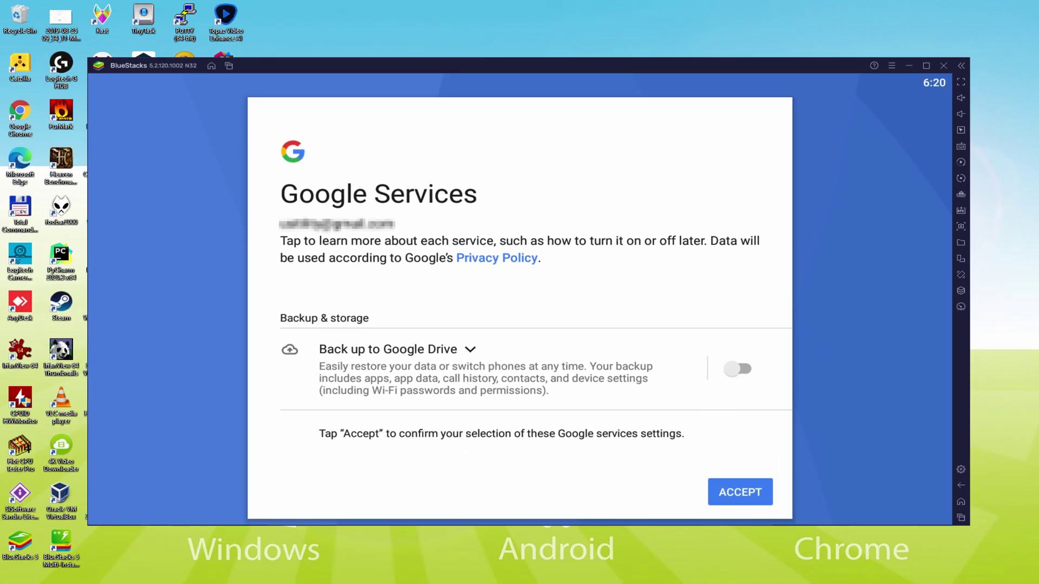
left_click(734, 492)
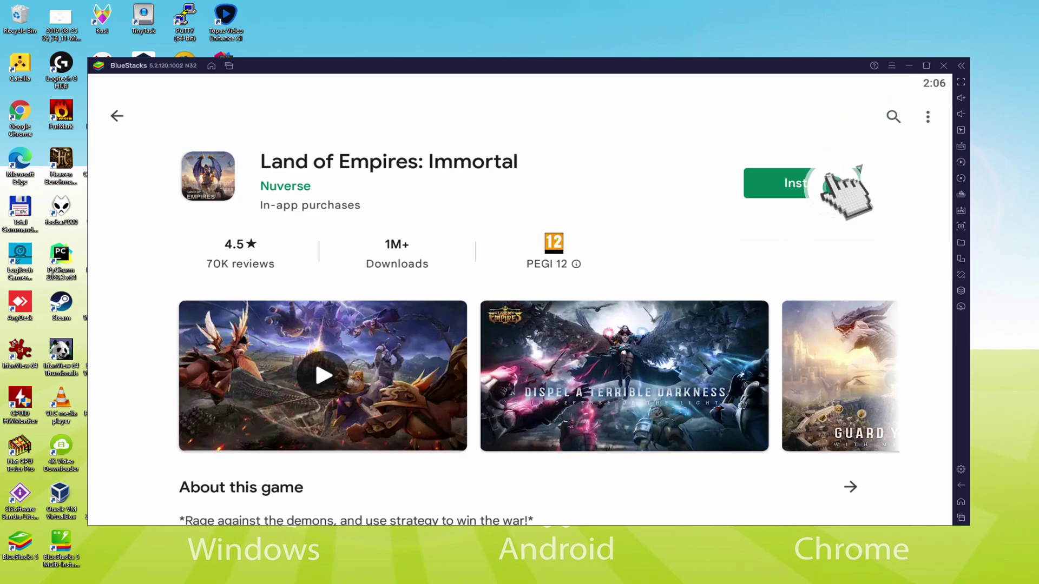
Step: Install Land of Empires: Immortal from its Play Store page
left_click(802, 183)
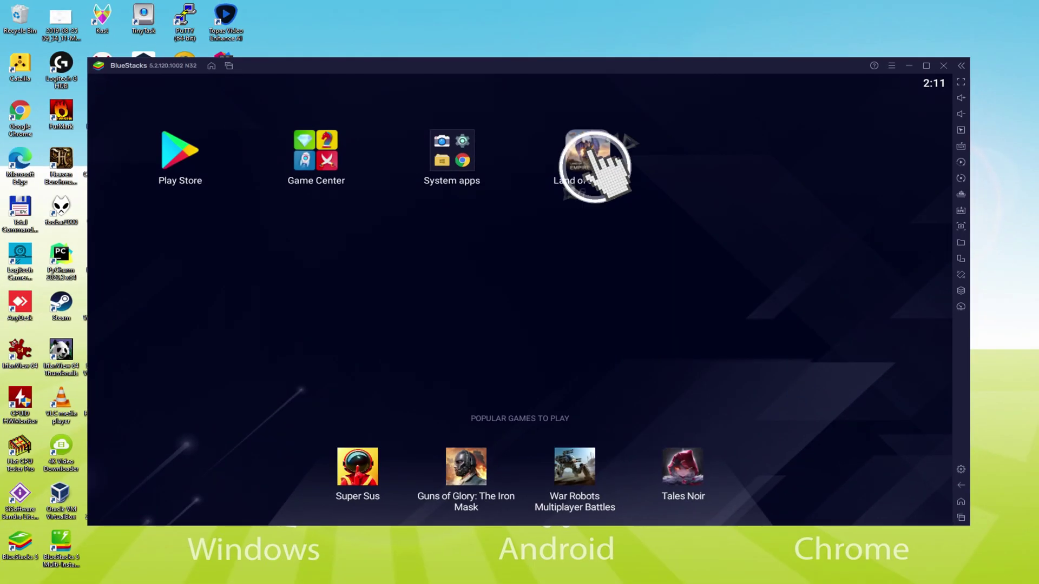
Step: Launch Land of Empires: Immortal, switch the emulator to fullscreen, then back to windowed mode
left_click(593, 159)
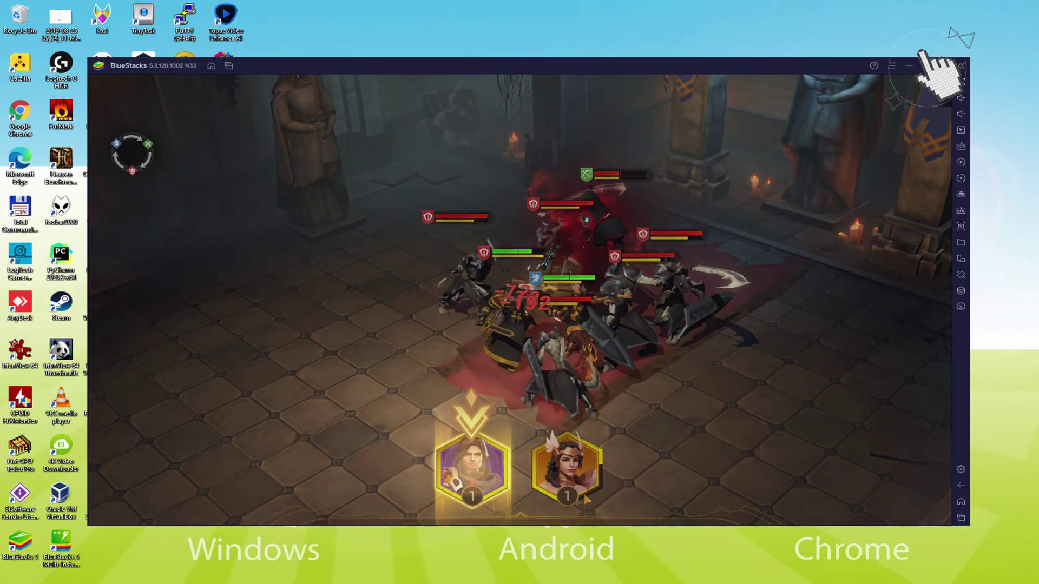
left_click(926, 65)
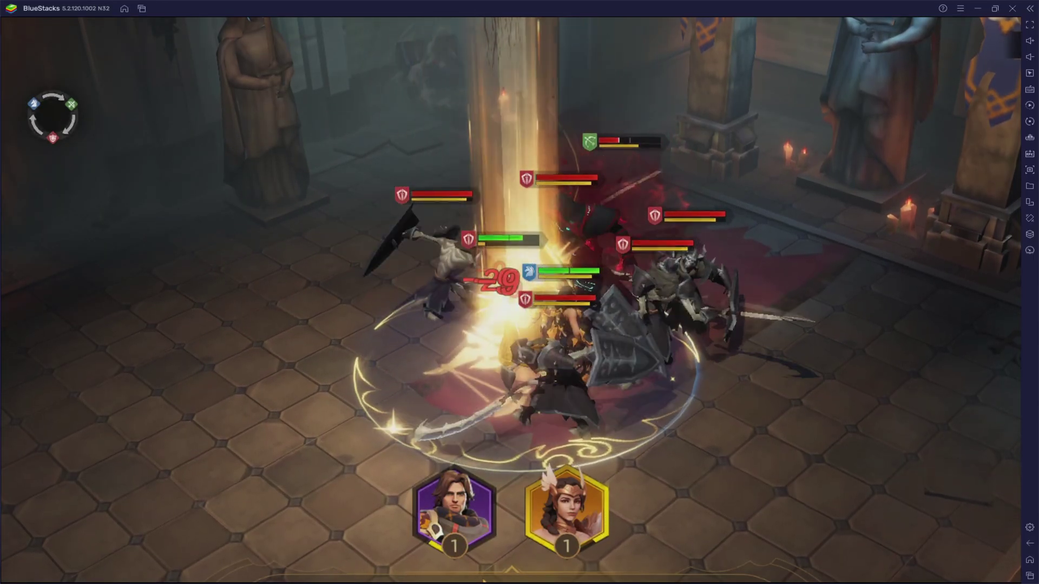
left_click(995, 8)
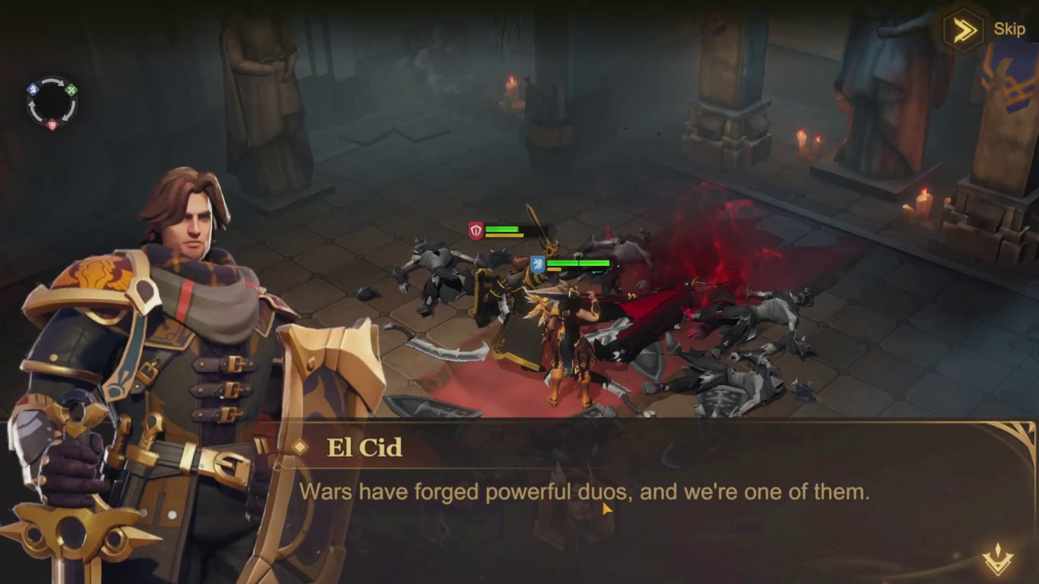
Step: Get through the opening story dialogues and harvest the farm's wheat
left_click(602, 500)
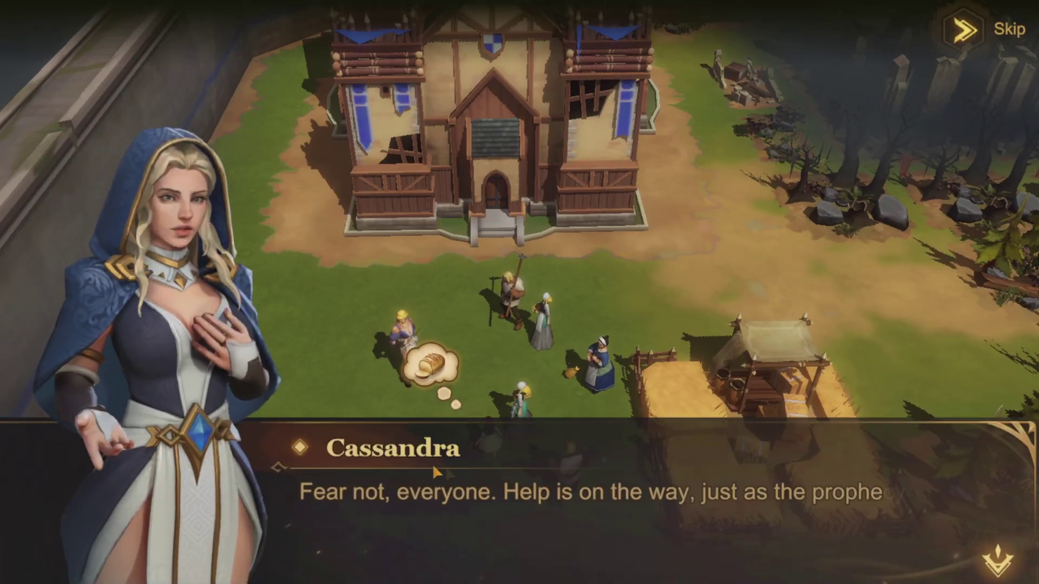
left_click(488, 472)
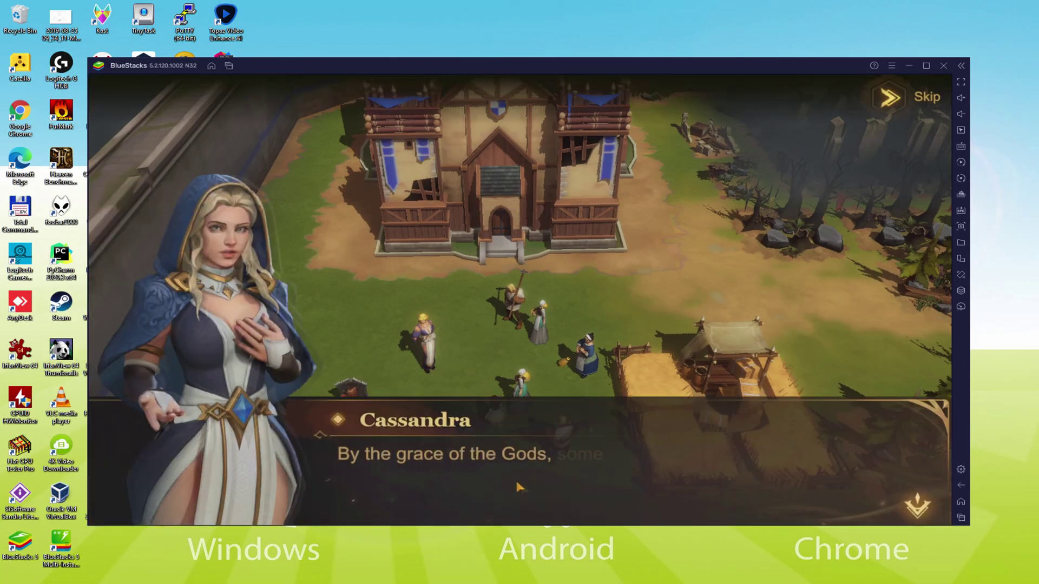
left_click(523, 467)
left_click(524, 475)
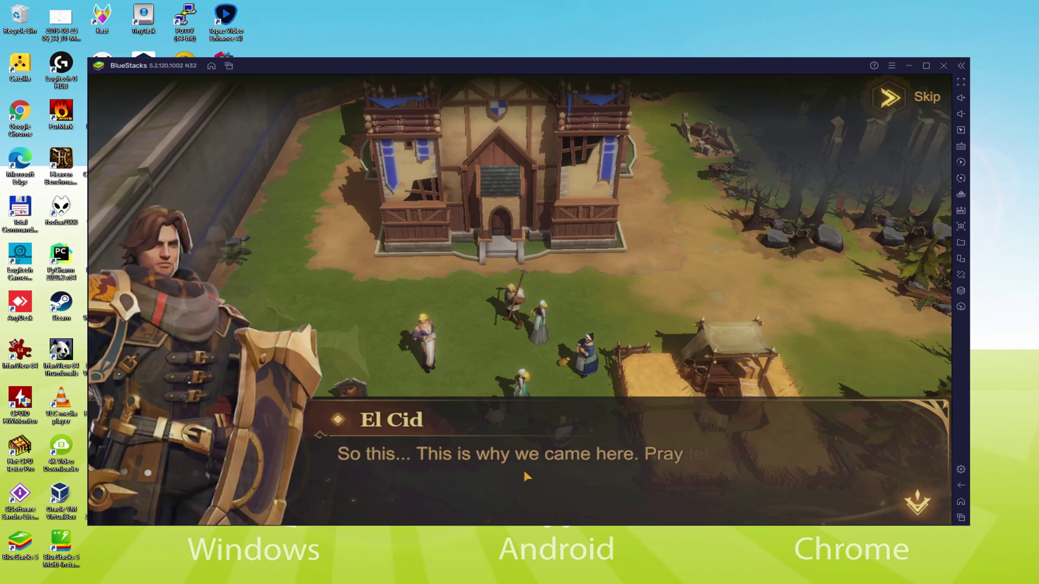
left_click(524, 474)
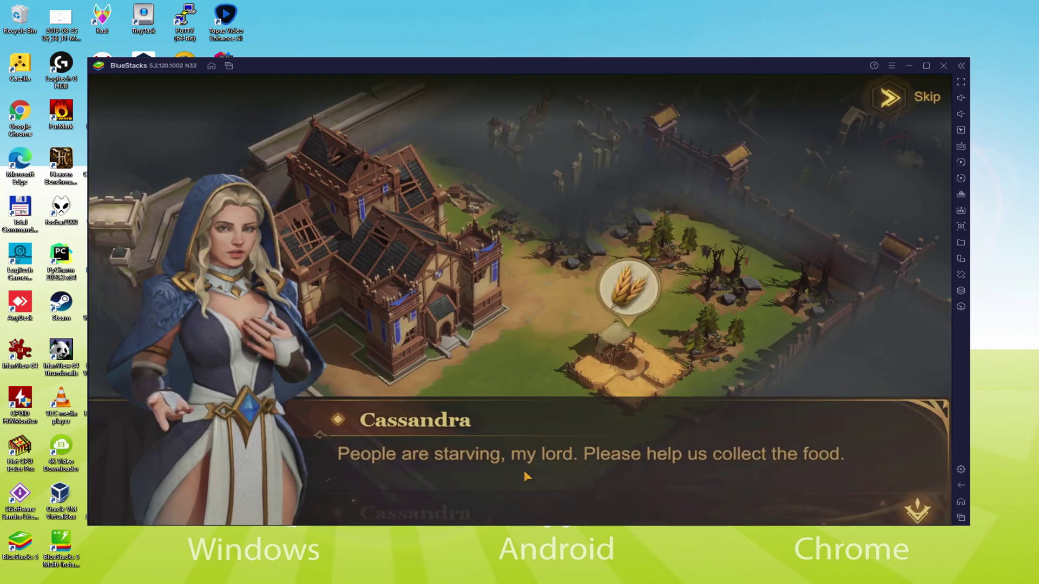
left_click(523, 470)
left_click(631, 315)
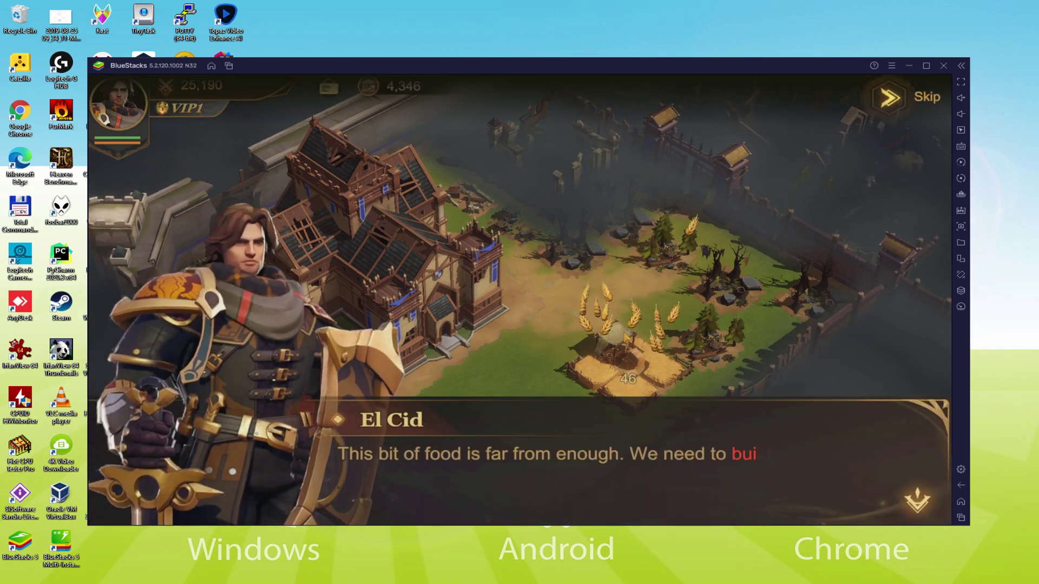
left_click(651, 460)
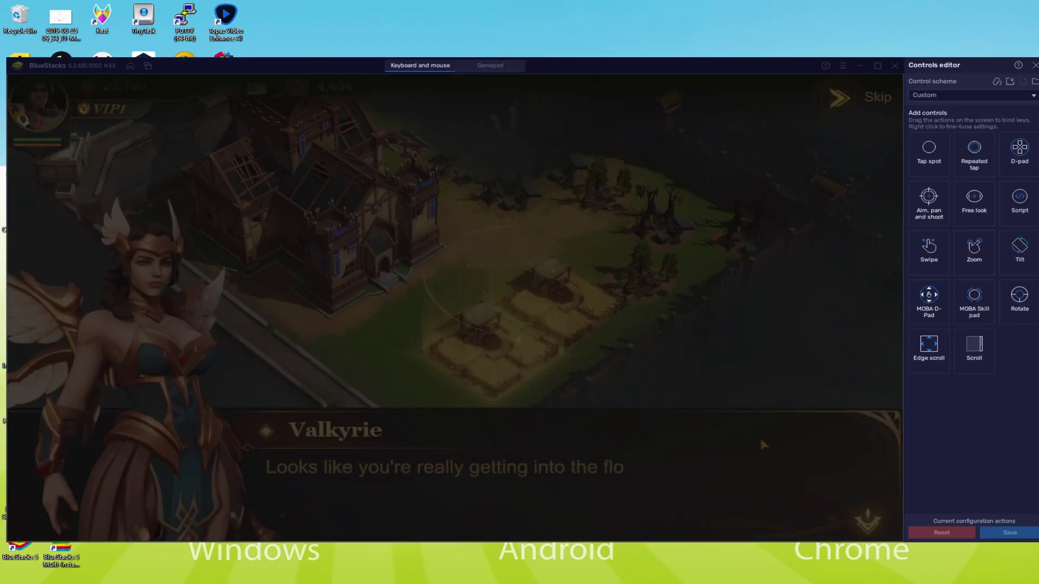
Step: Finish the cutscene and claim the Own 2 Farm(s) reward in the Chapter I quest list
left_click(759, 436)
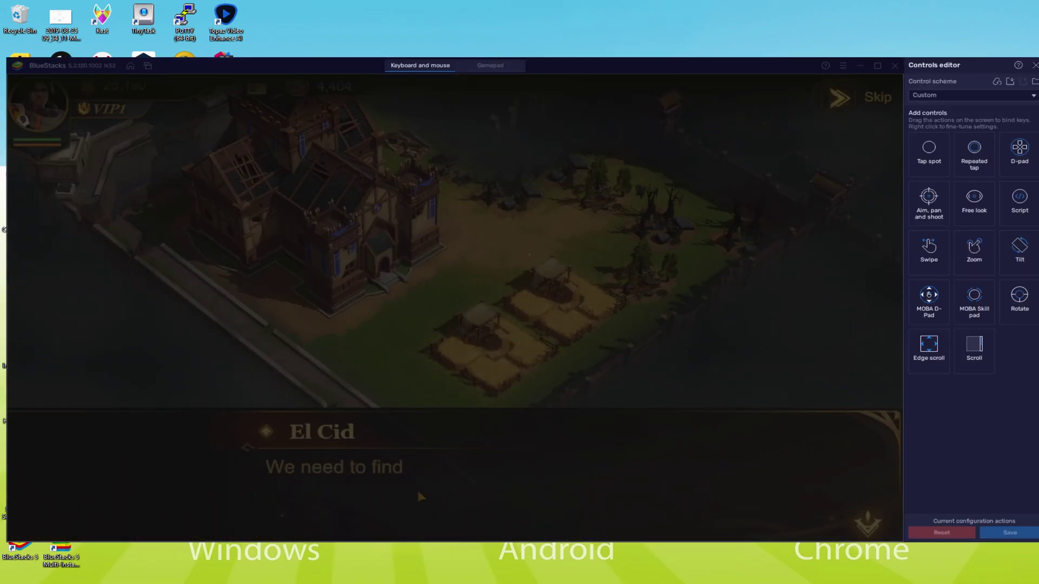
left_click(469, 479)
left_click(469, 478)
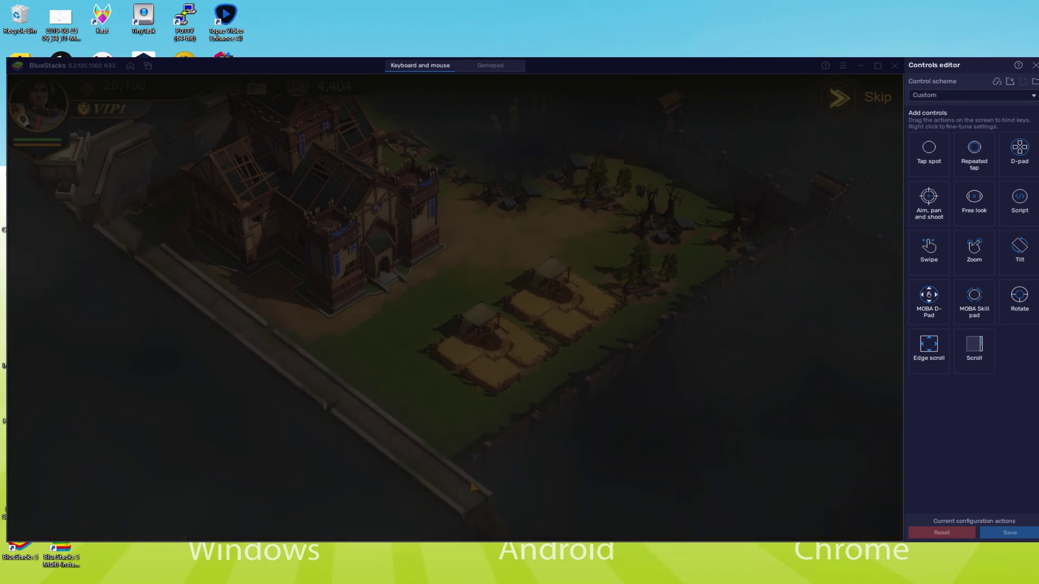
left_click(819, 455)
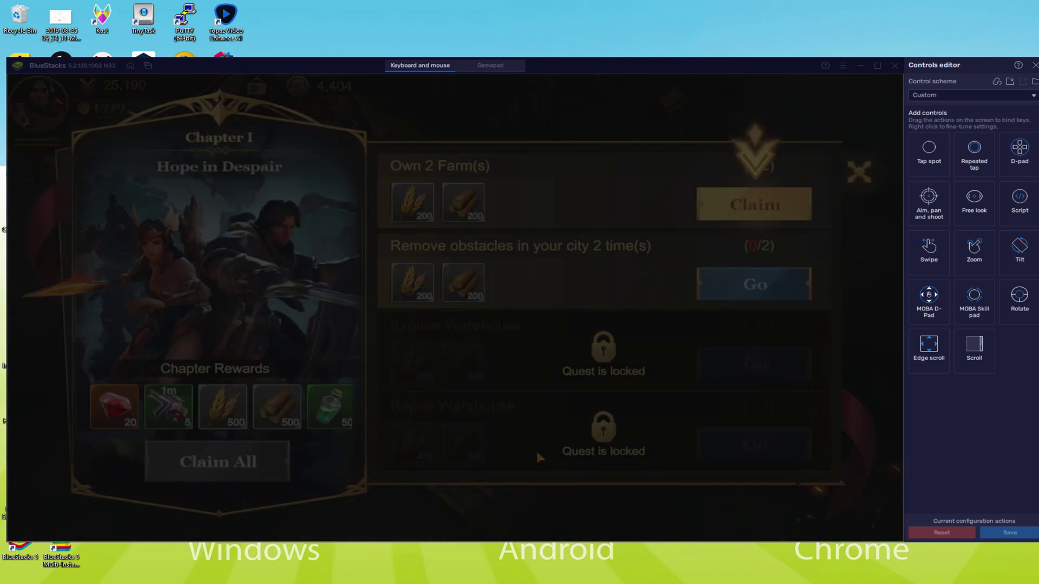
left_click(754, 202)
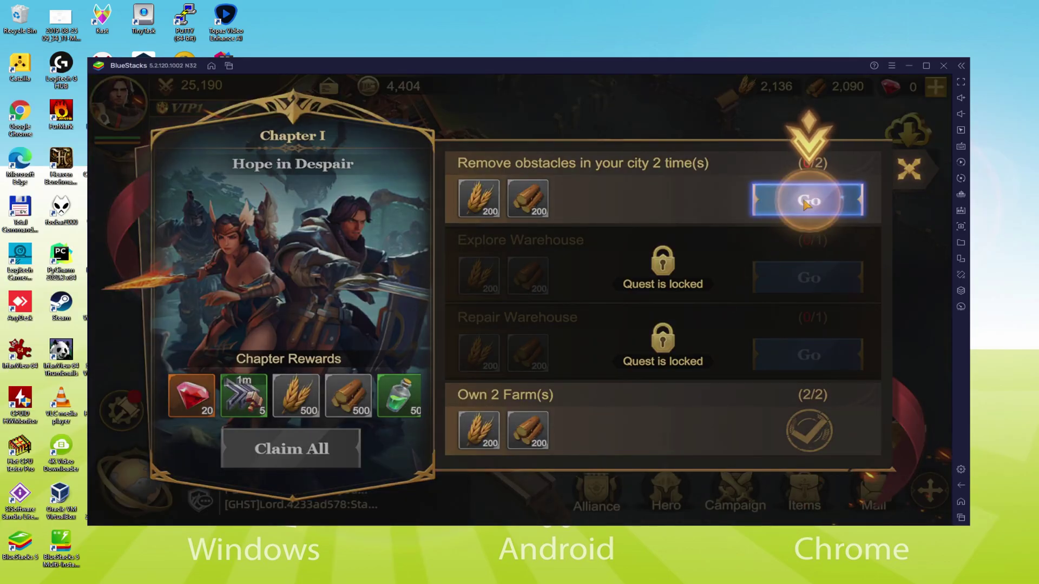
Step: Remove the marked obstacle trees, collect the wood reward, and start the hero battle
left_click(798, 203)
left_click(543, 280)
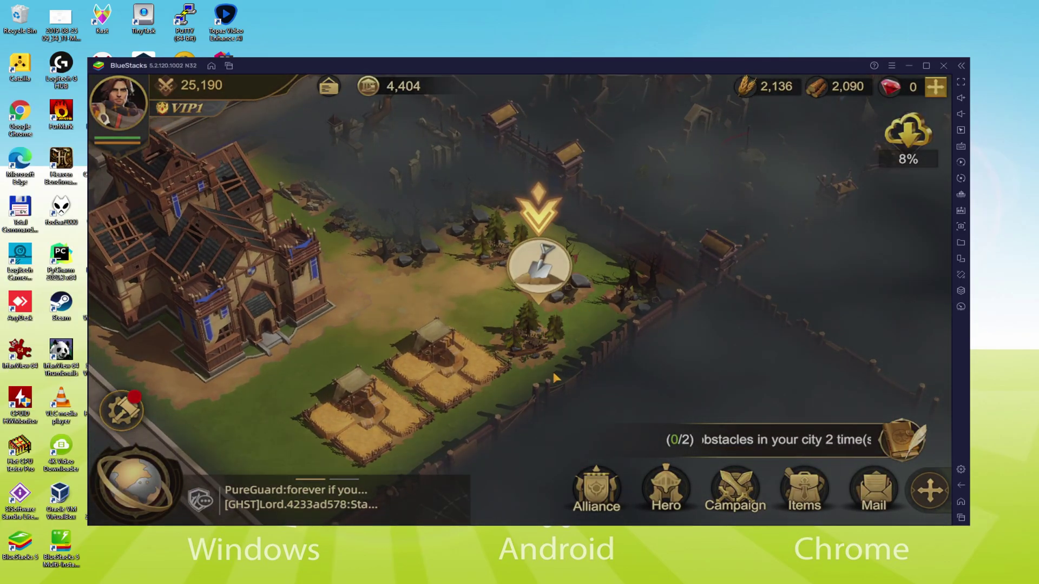
left_click(539, 244)
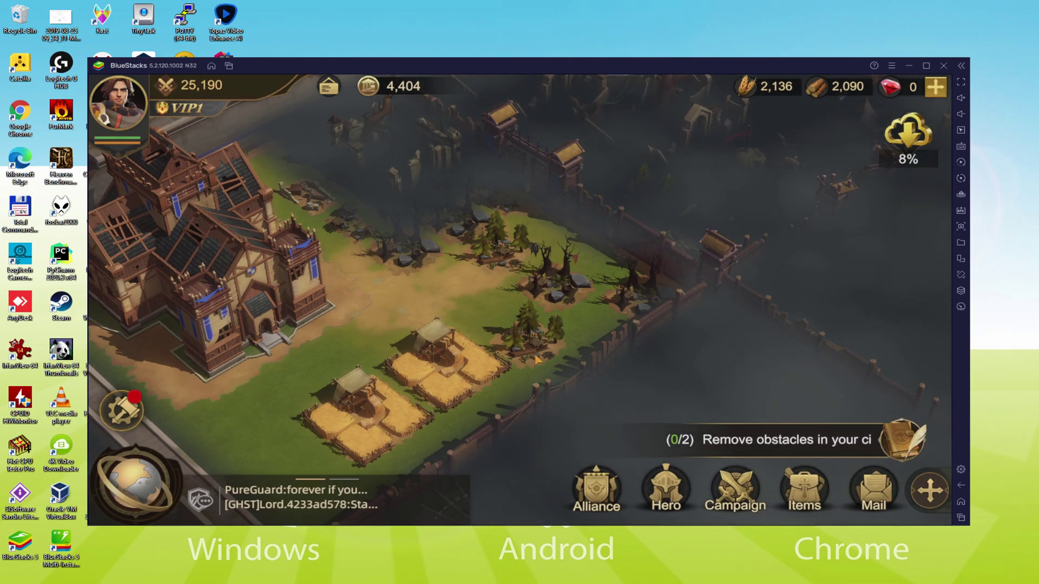
left_click(537, 358)
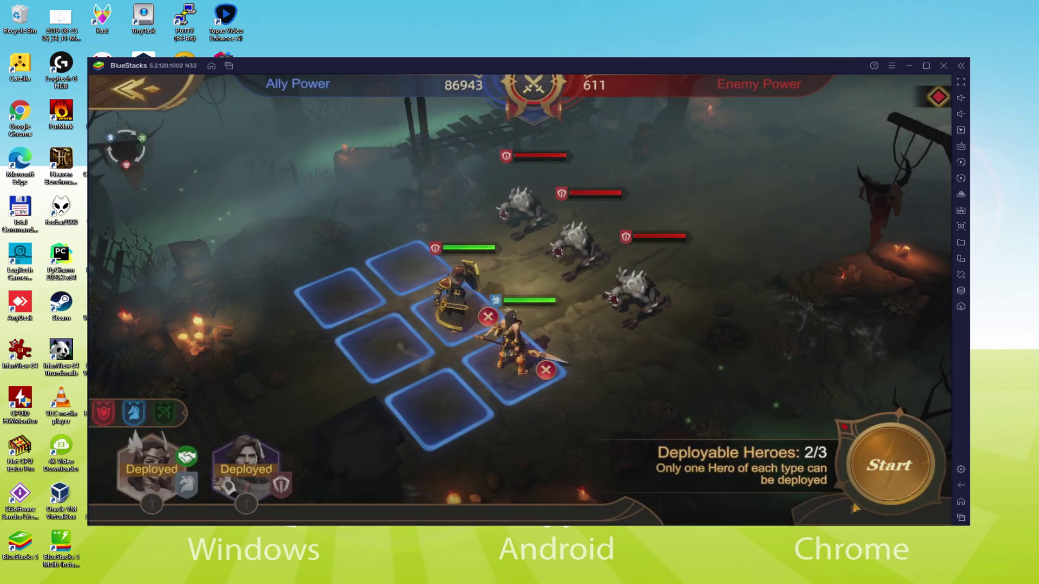
left_click(877, 480)
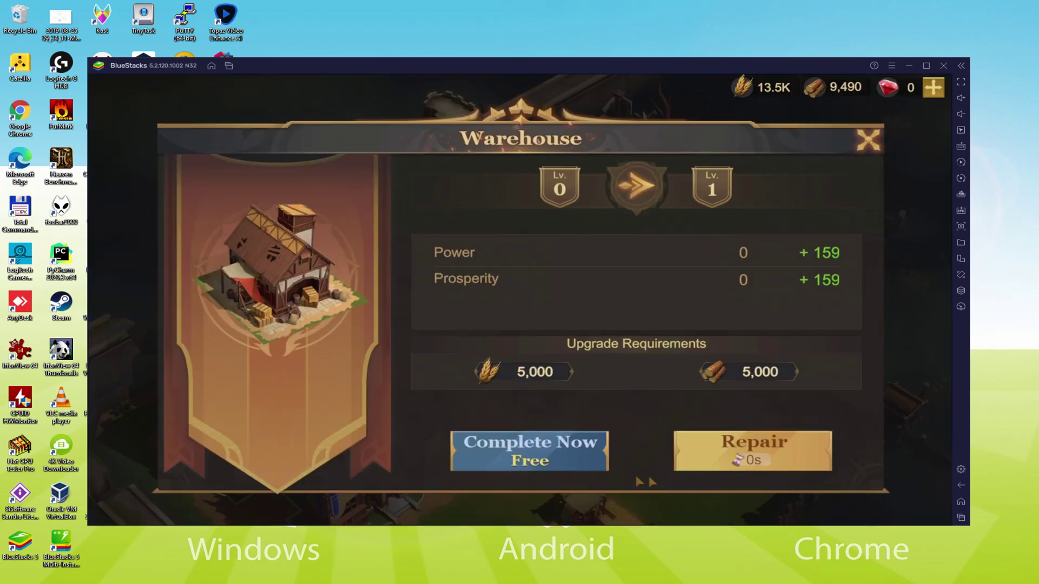
Step: Repair the Warehouse instantly for free and claim the Repair Warehouse quest reward
left_click(569, 460)
left_click(752, 450)
left_click(530, 450)
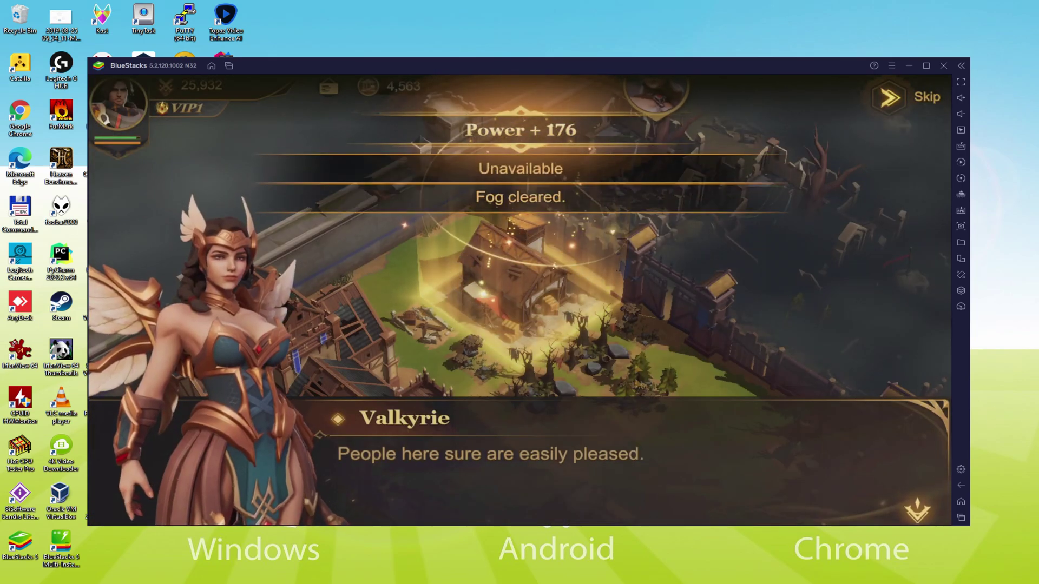
left_click(722, 463)
left_click(723, 464)
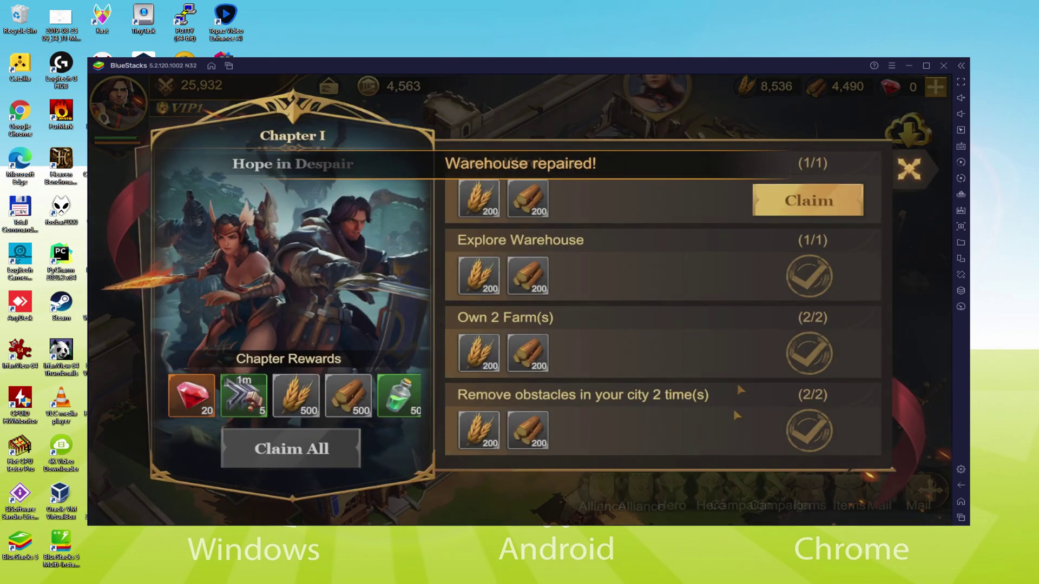
left_click(777, 202)
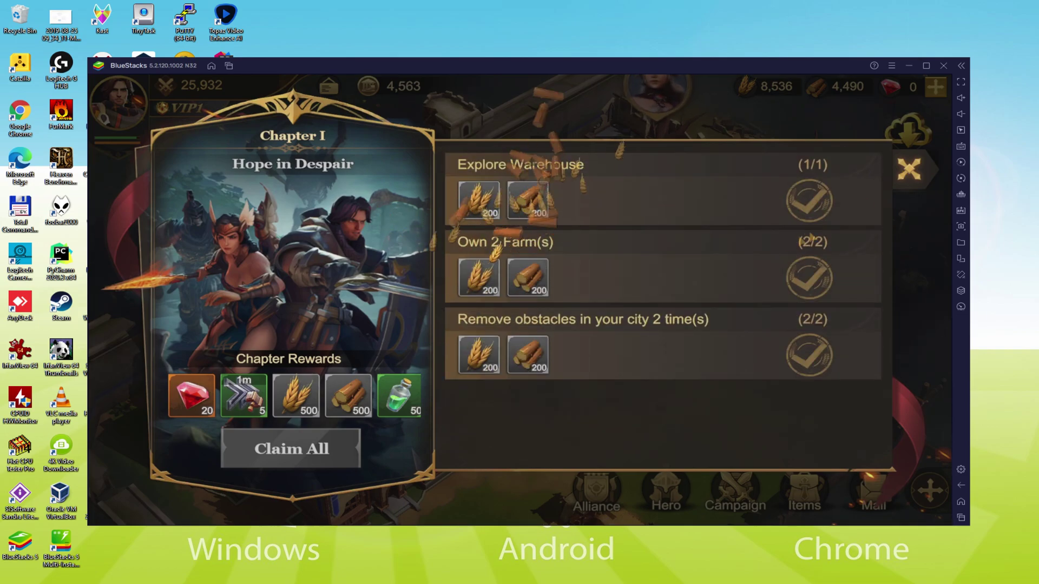
left_click(908, 169)
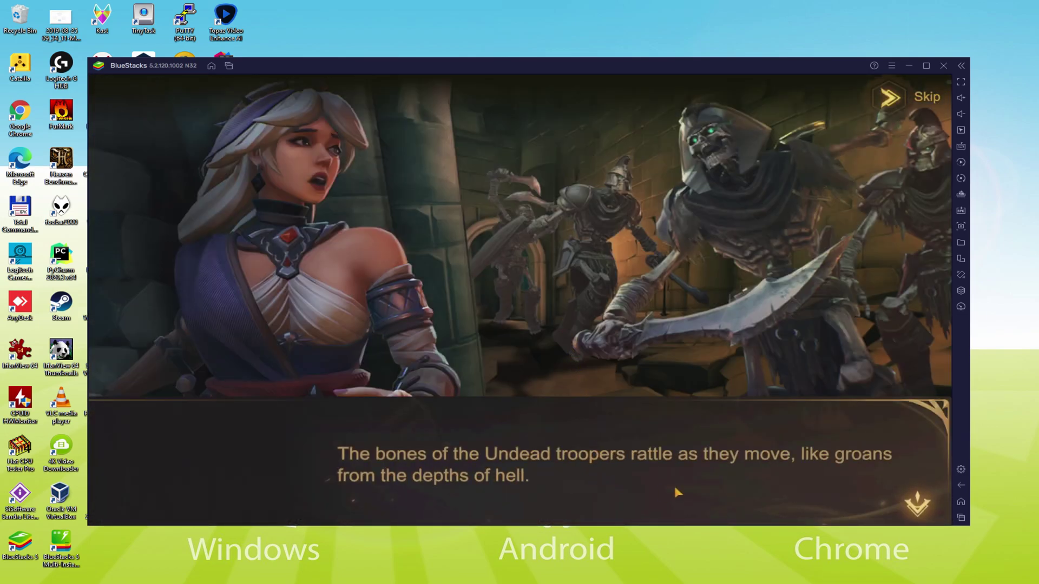
Step: Finish the skeleton cutscene and accept the territory challenge at the hero marker
left_click(676, 491)
left_click(675, 486)
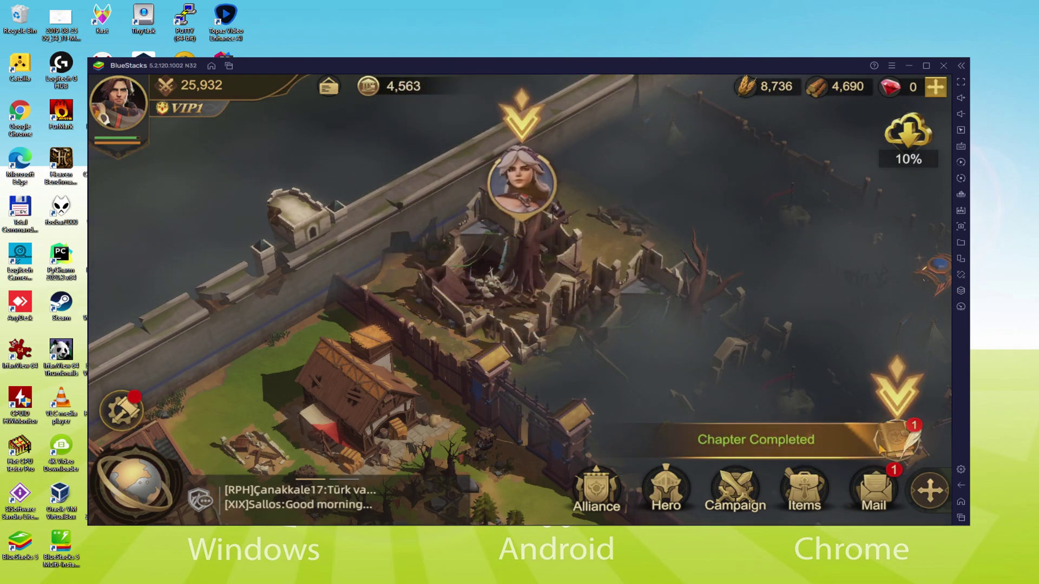
left_click(517, 180)
left_click(684, 418)
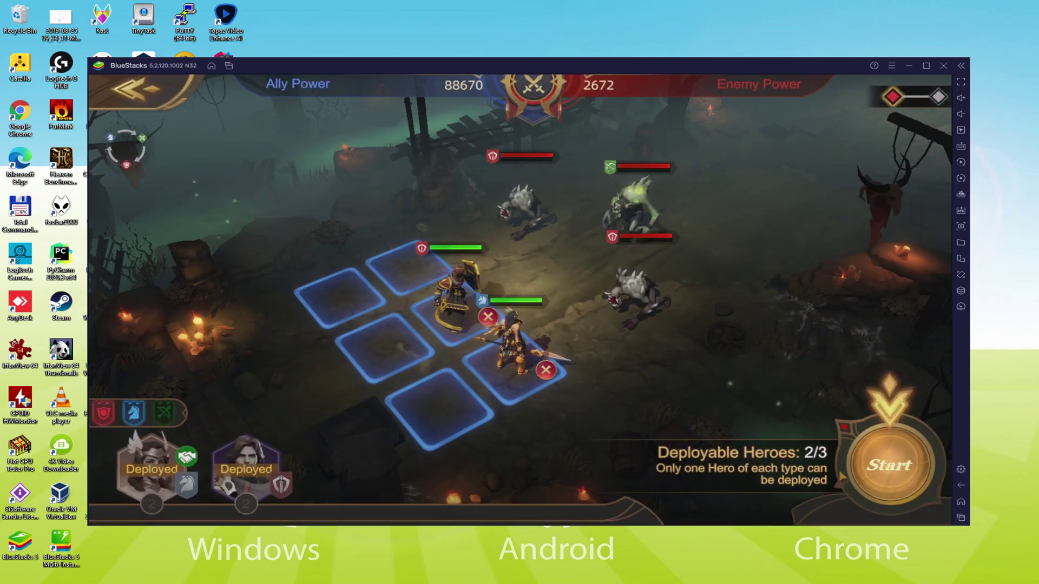